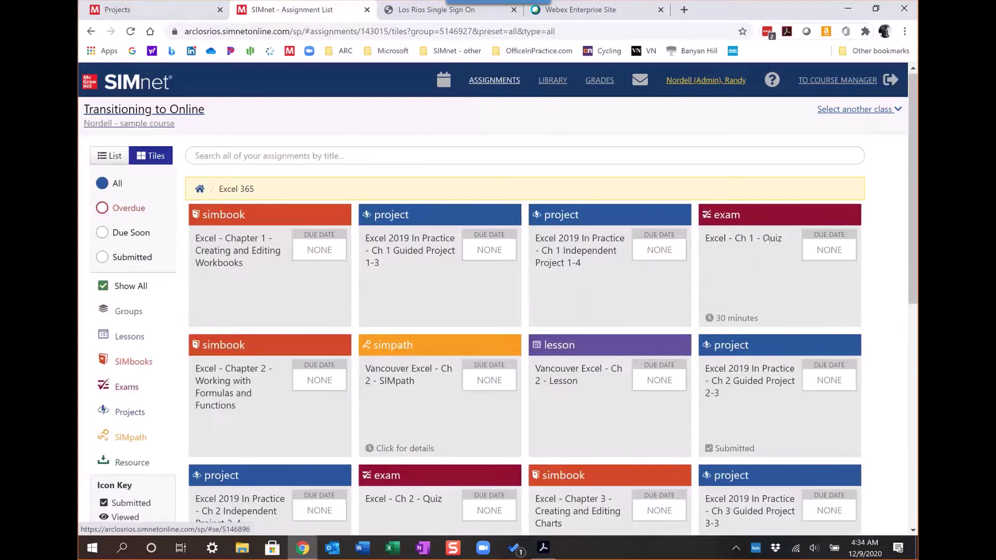
- Open the Excel - Ch 1 - Quiz and start the exam at question 1 of 15
click(749, 262)
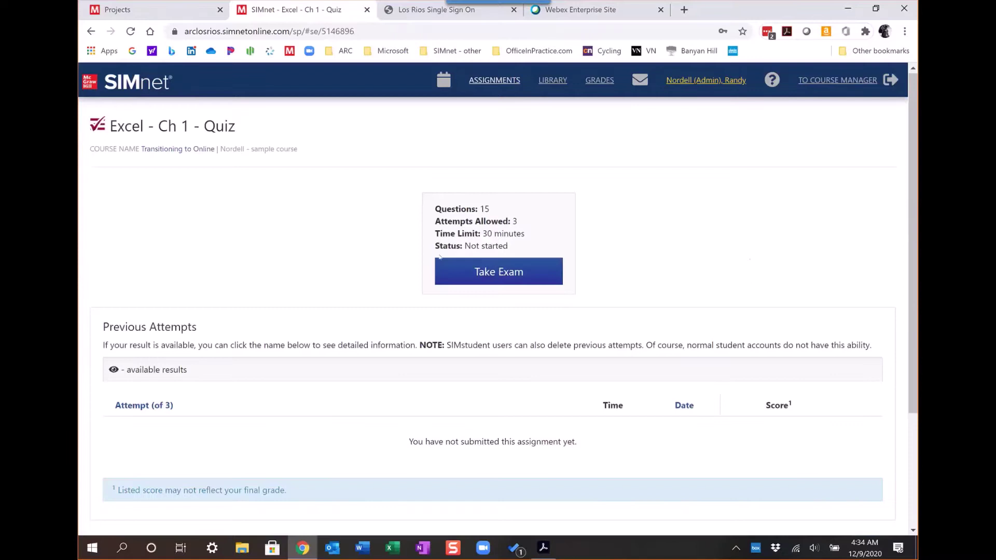
click(479, 275)
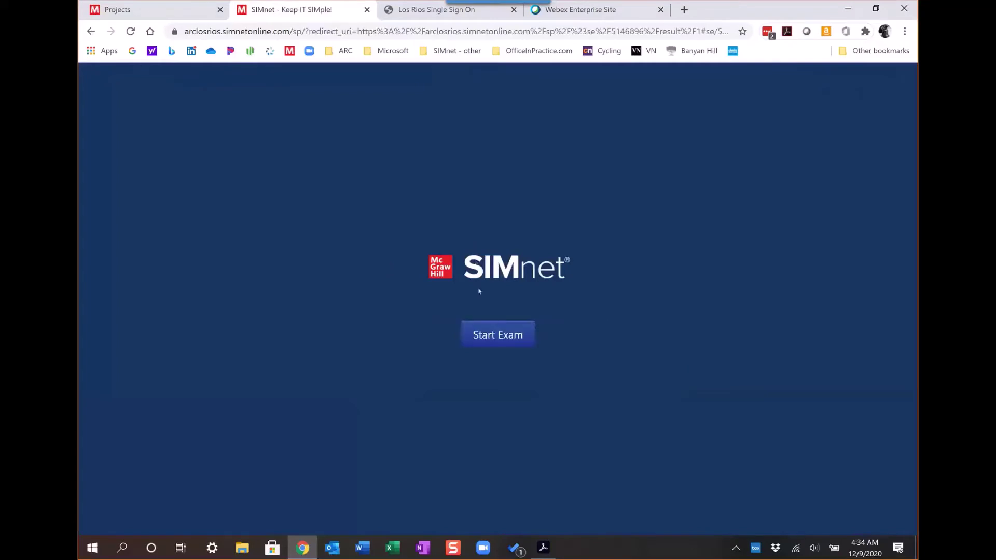
click(499, 336)
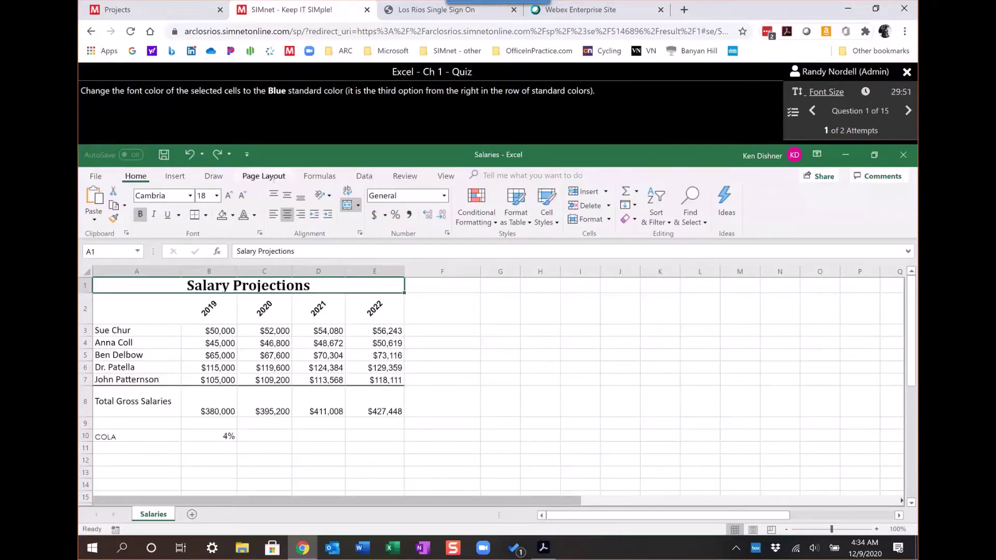
- Browse the Review, Data and Insert ribbon tabs of the Salaries workbook
click(263, 176)
click(319, 176)
click(405, 175)
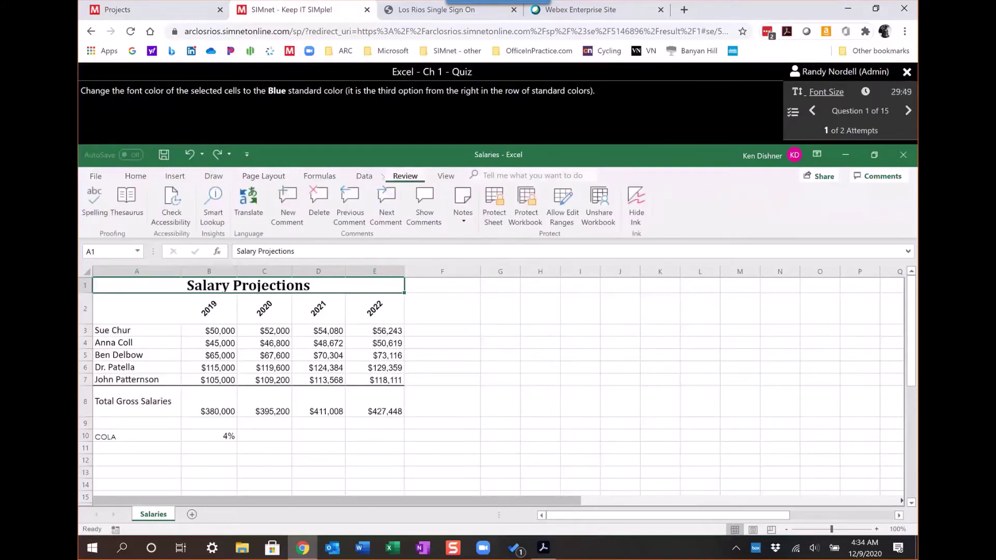
click(364, 176)
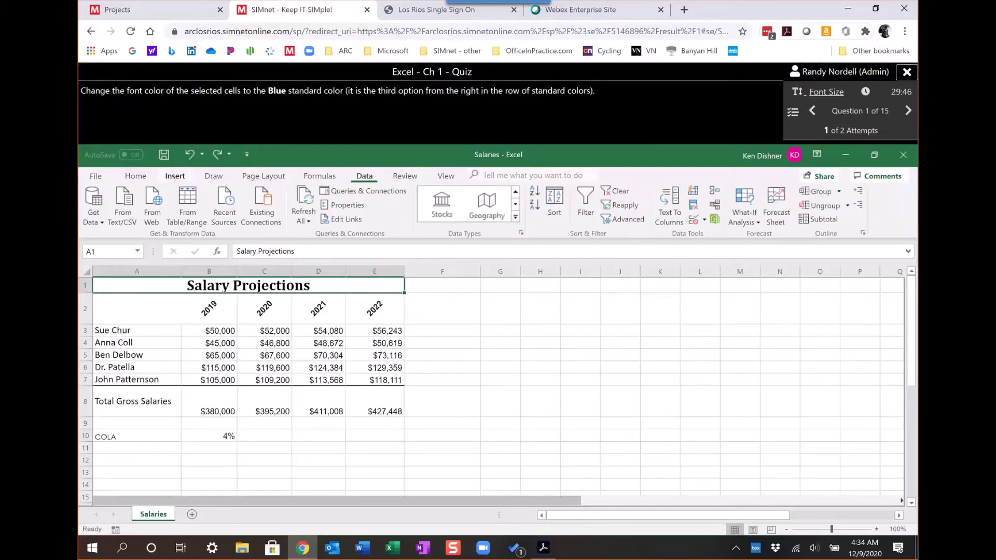
click(175, 176)
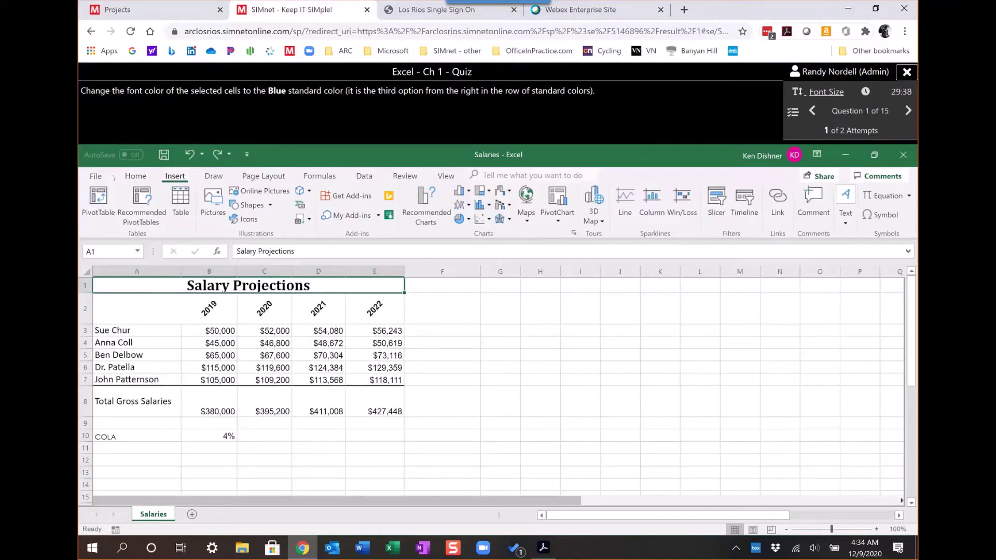
- Set the Salary Projections title font color to Blue from Standard Colors
click(136, 176)
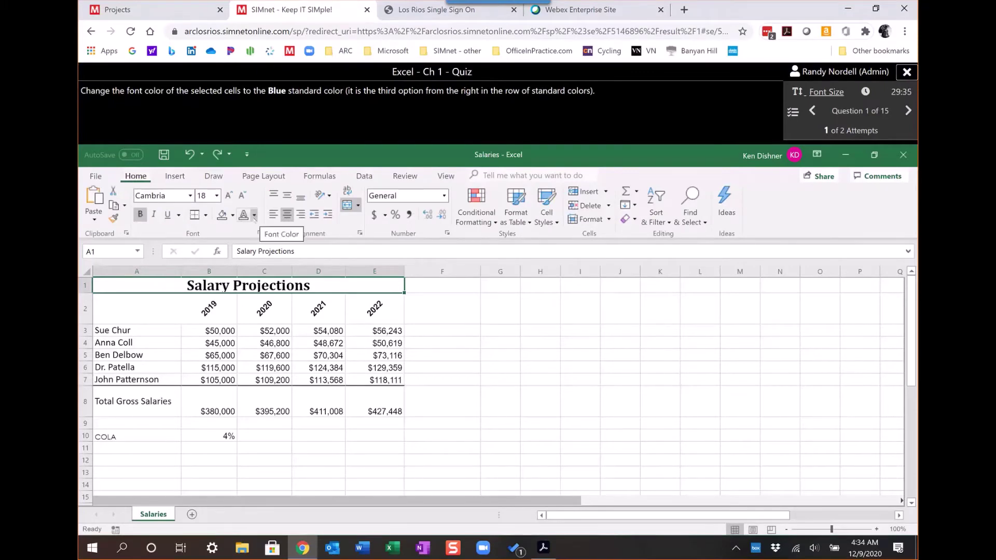
click(254, 216)
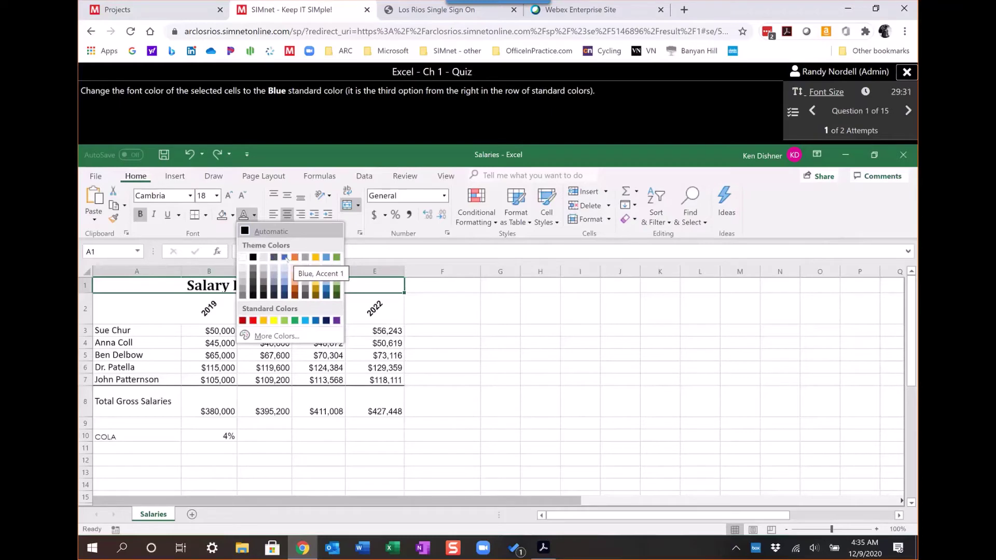
click(316, 321)
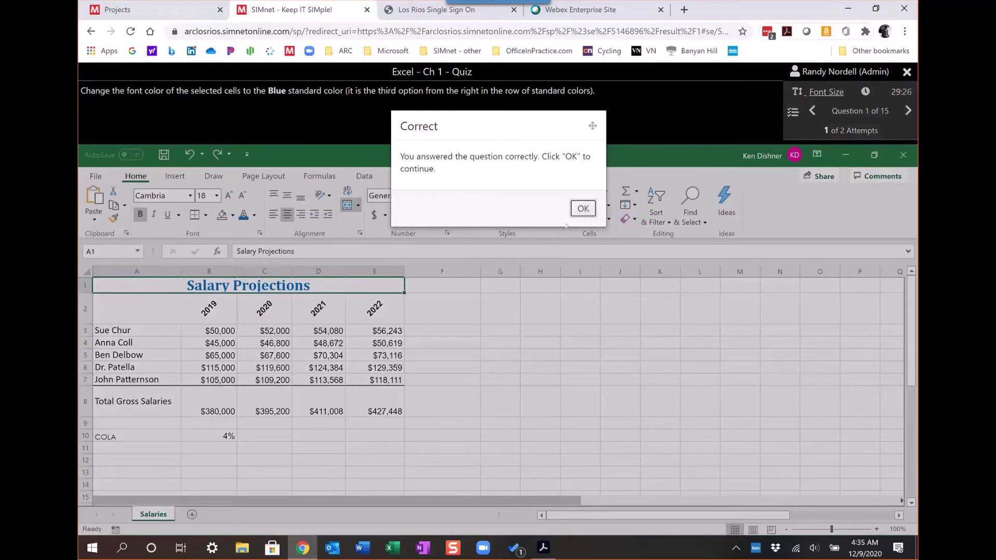
- Dismiss the Correct dialog to load question 2, the Shift Schedule workbook
click(583, 208)
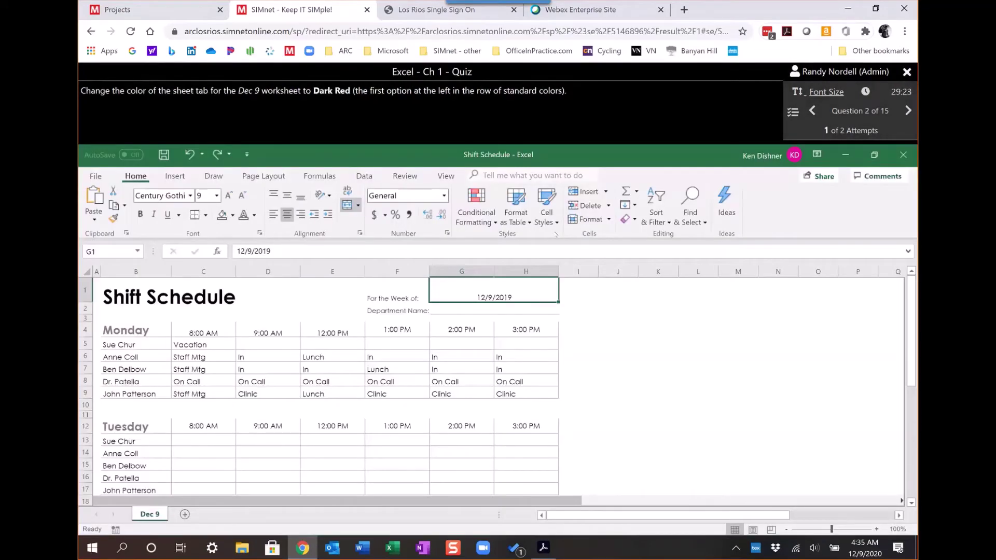